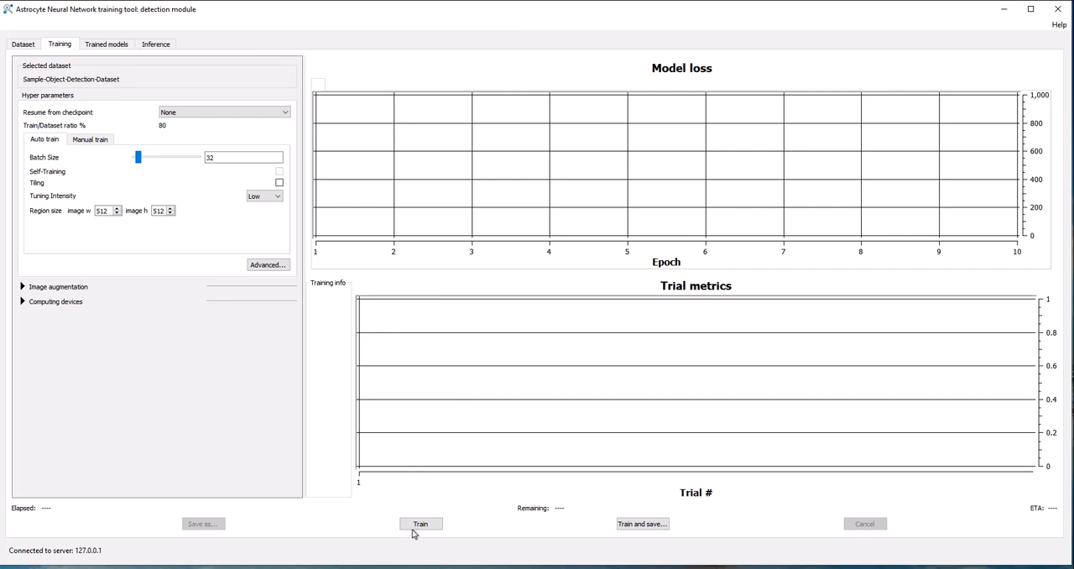
- Train the detection model with the current auto-train settings and save it as Sample-hardware-Auto-training
click(420, 524)
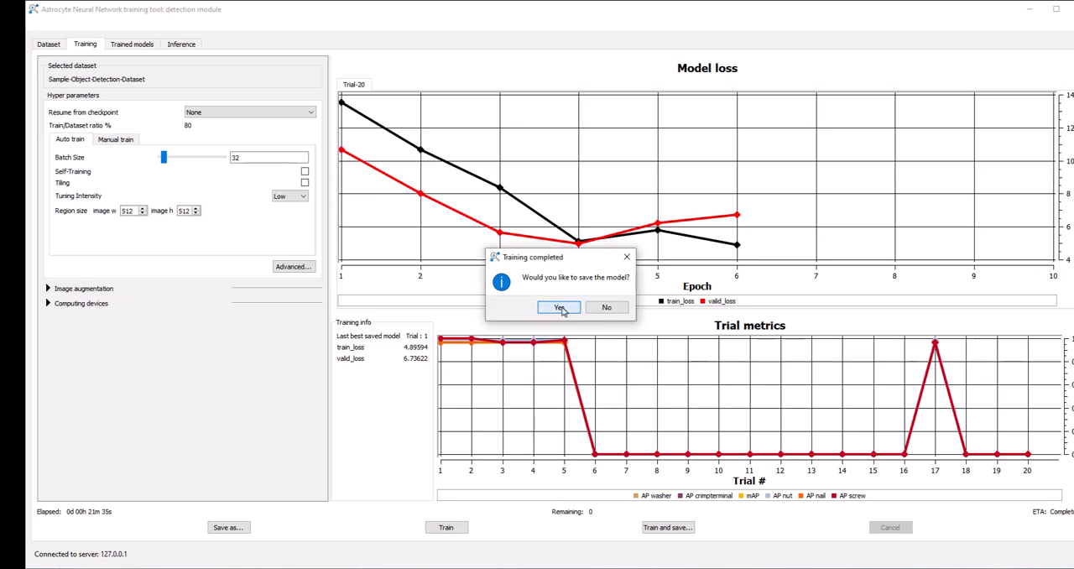
click(560, 308)
click(518, 160)
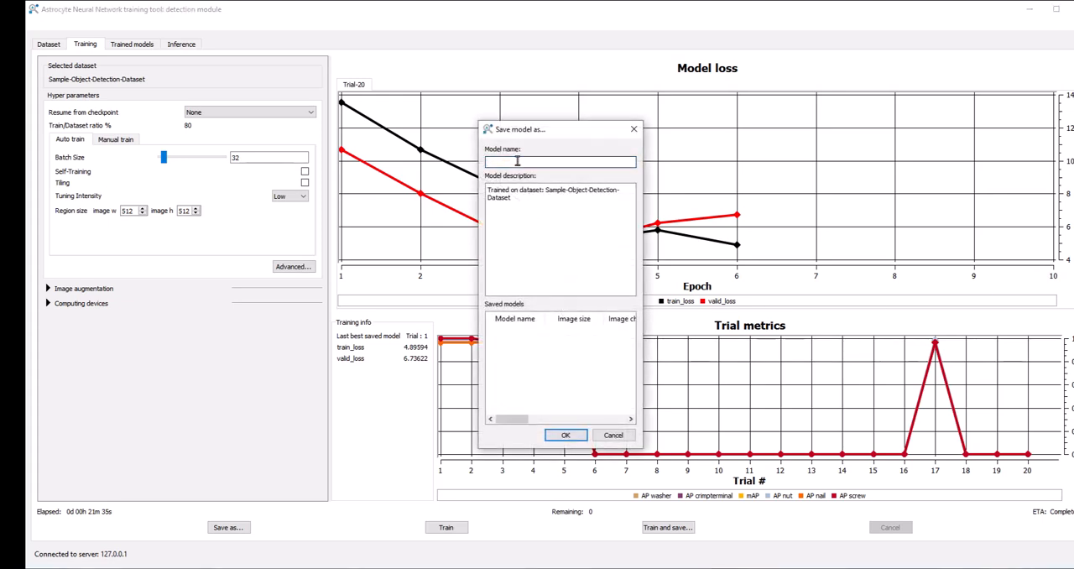
text(Sample)
double_click(517, 161)
text(Sample-hardware-Auto-training)
click(526, 198)
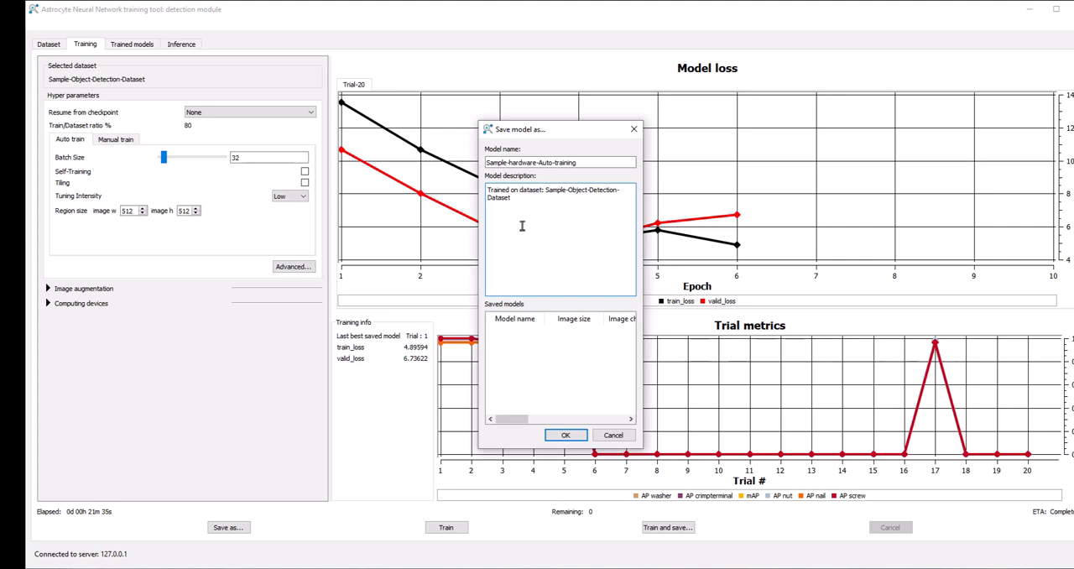
click(562, 434)
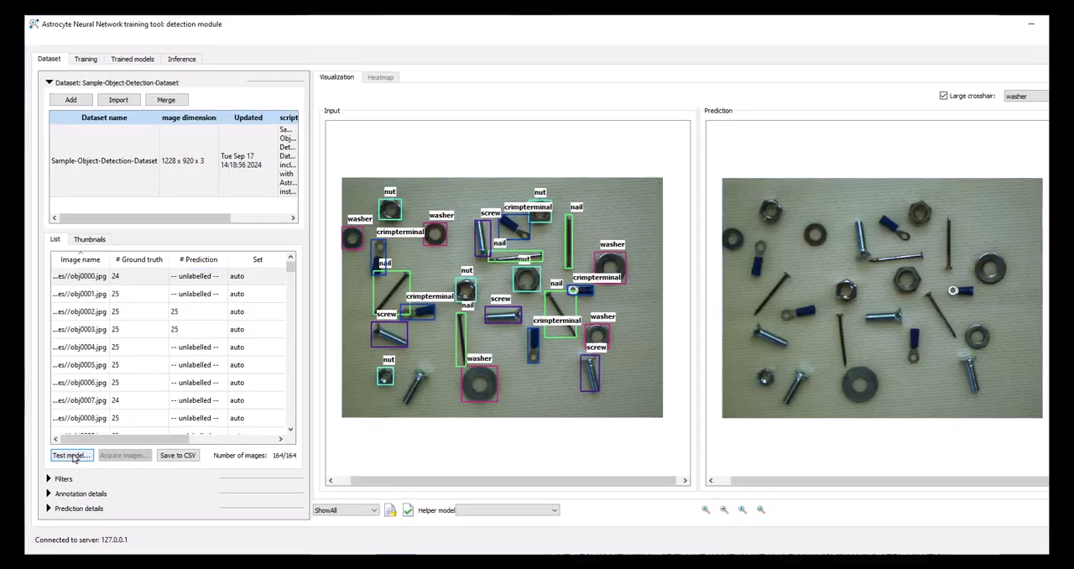
- Test the Sample-hardware-Auto-training model on the validation set of Sample-Object-Detection-Dataset
click(72, 455)
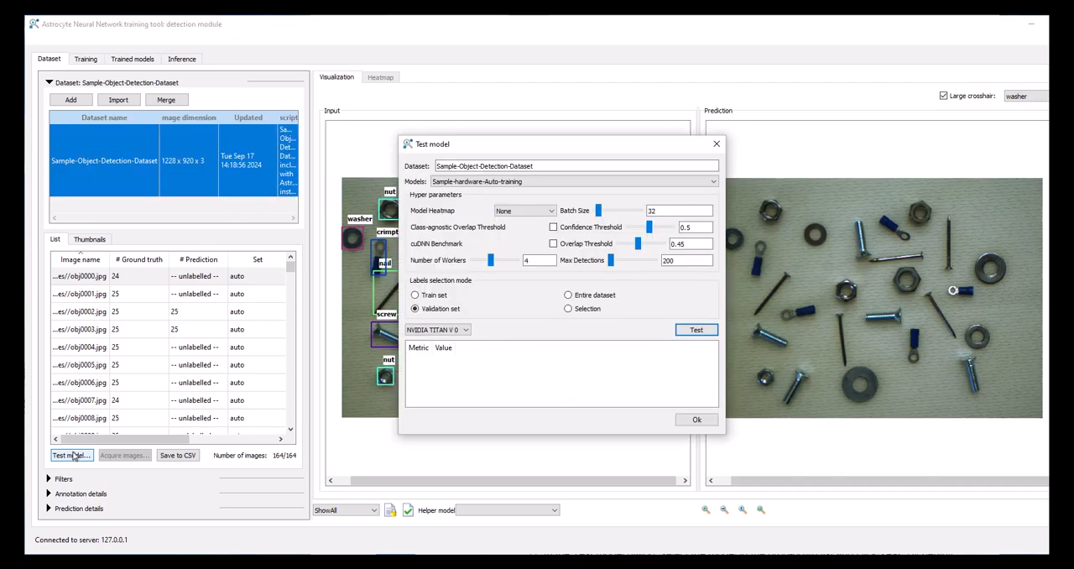
click(698, 332)
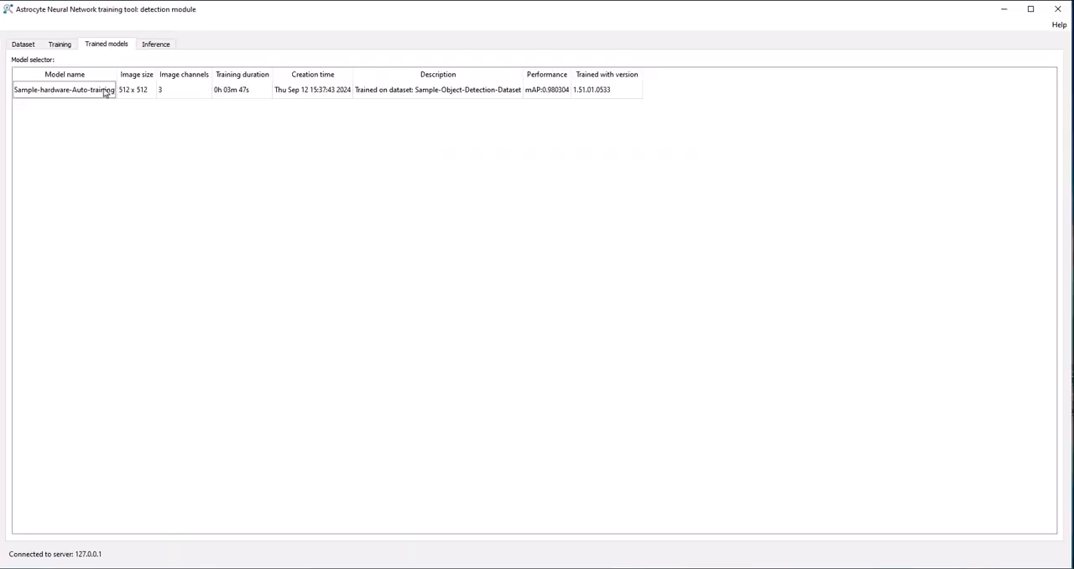
- Export the trained Sample-hardware-Auto-training model to the Astrocyte Models folder as a .mod file named Hardware Trained model
click(104, 90)
right_click(104, 90)
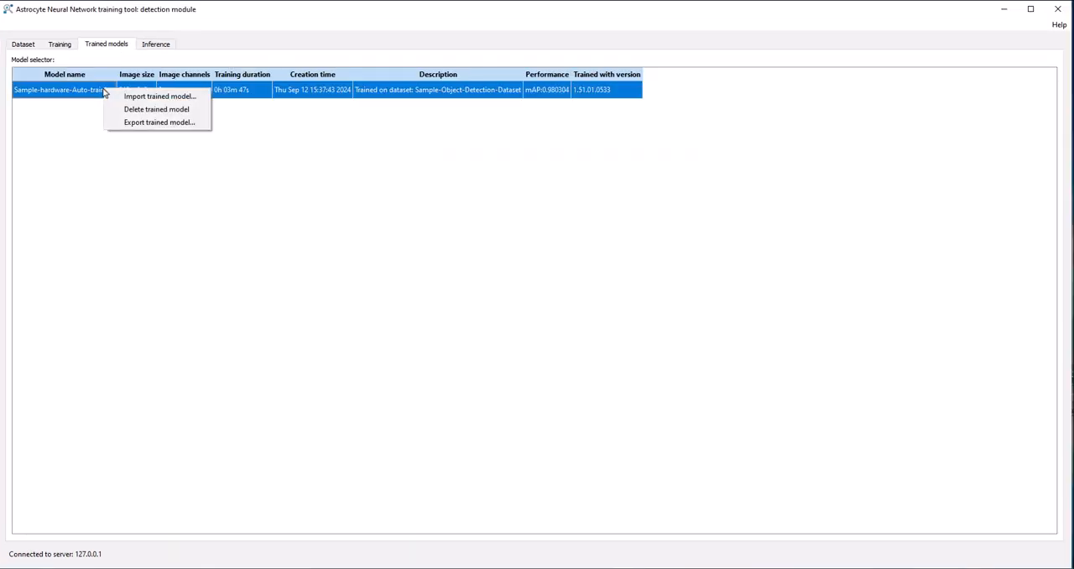
click(130, 123)
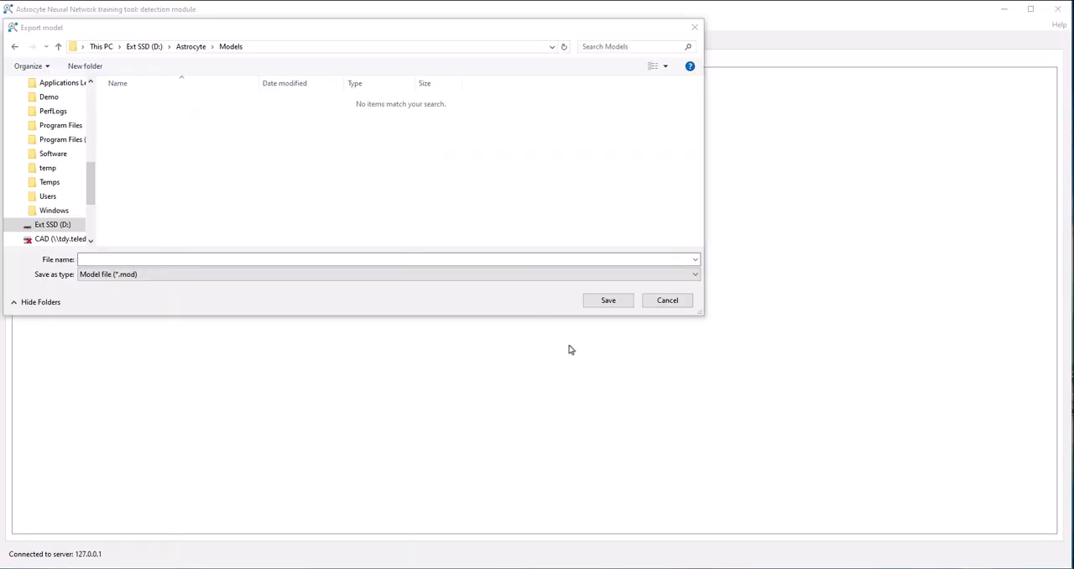
click(206, 259)
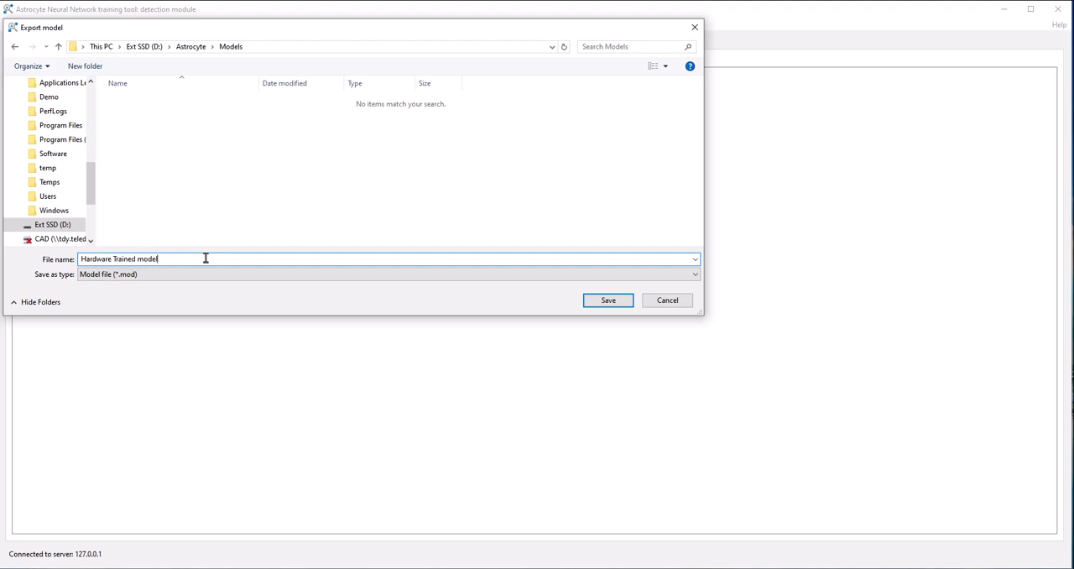
click(605, 300)
click(612, 322)
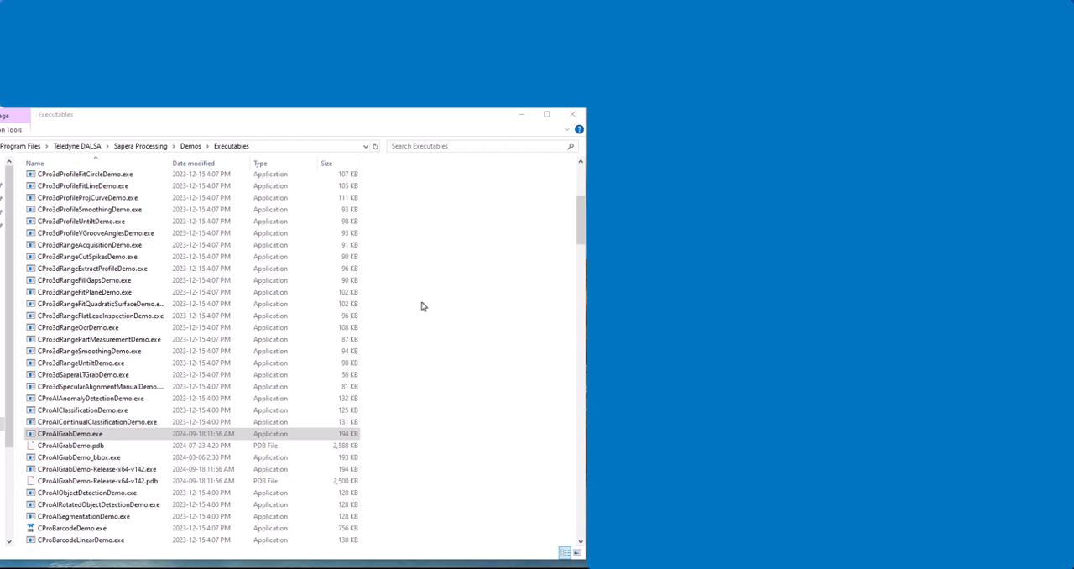
- Launch CProAIGrabDemo.exe from the Sapera Processing demo executables and choose plugin option 1, Emulator and SaperaLT
double_click(130, 435)
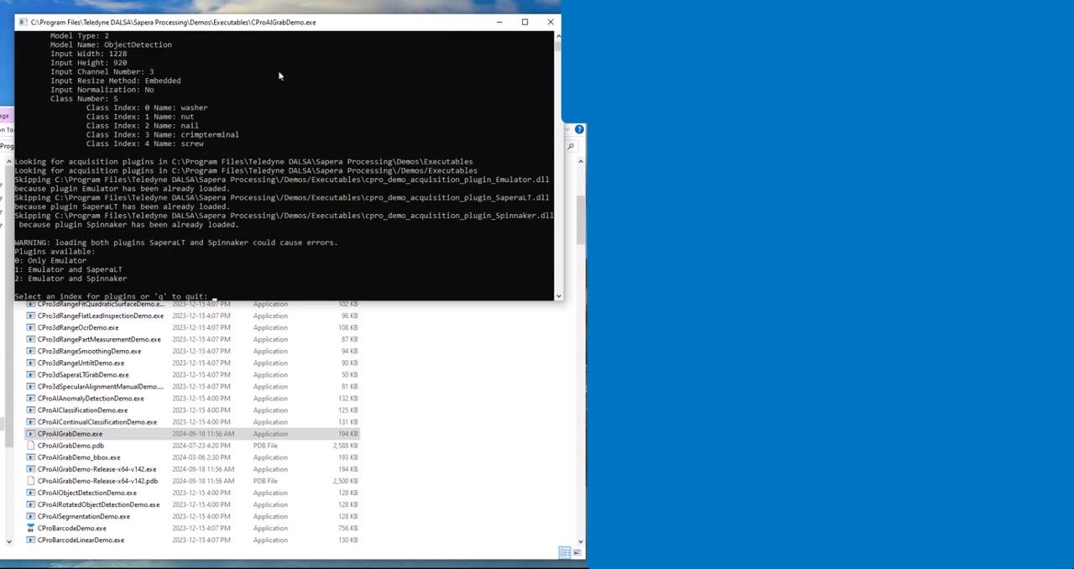
click(214, 296)
text(1)
key(Return)
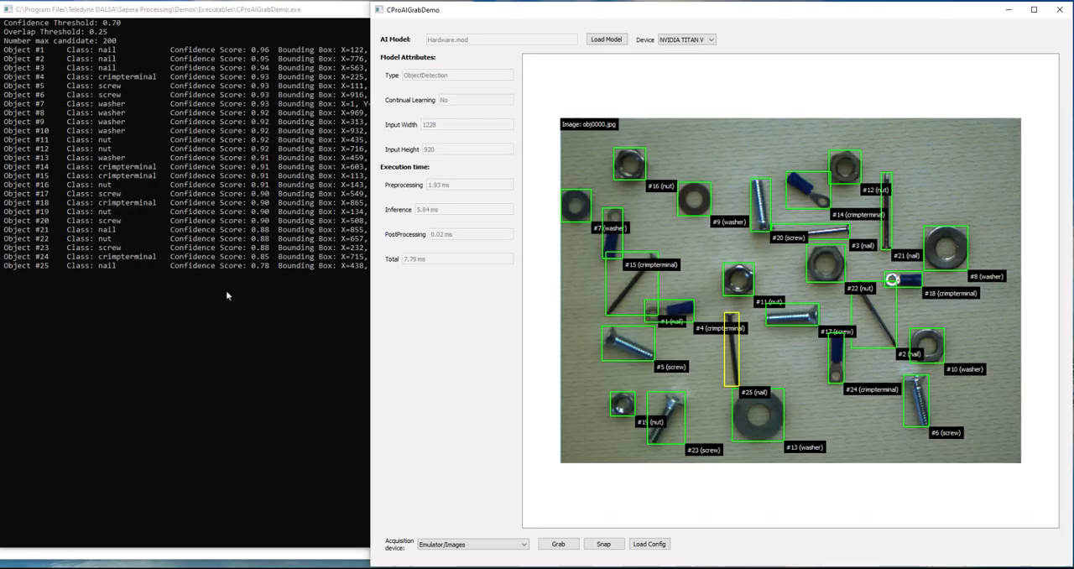
- Load the Hardware.mod object detection model from the AI hardware images folder into the grab demo
click(618, 42)
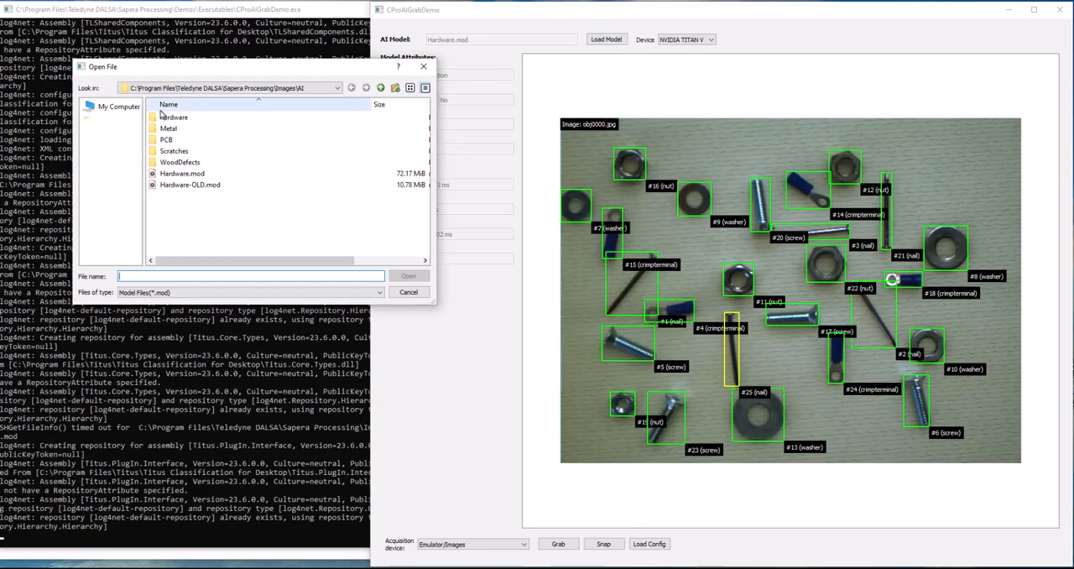
double_click(165, 116)
click(188, 118)
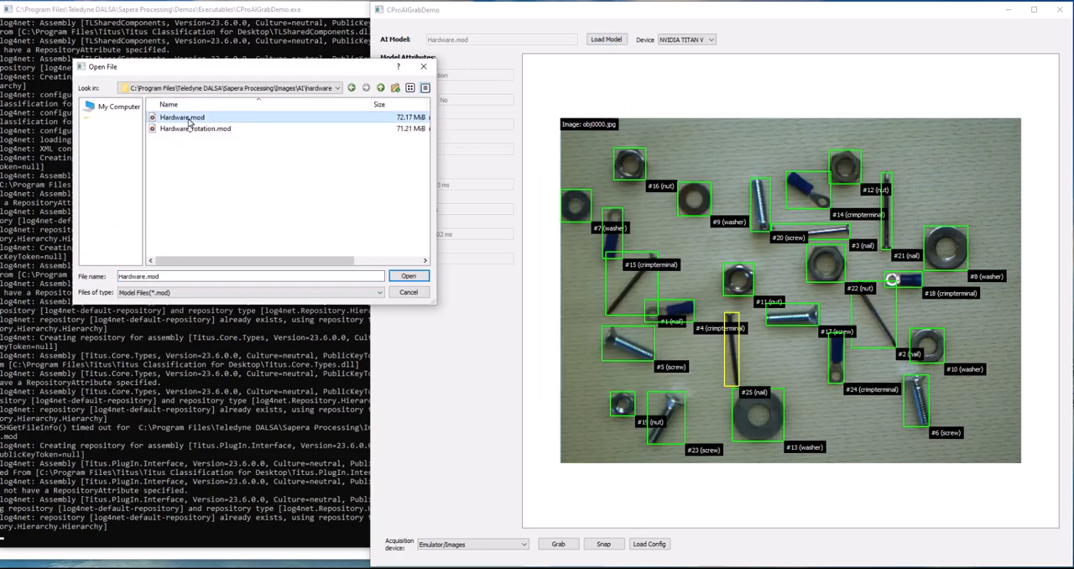
click(418, 277)
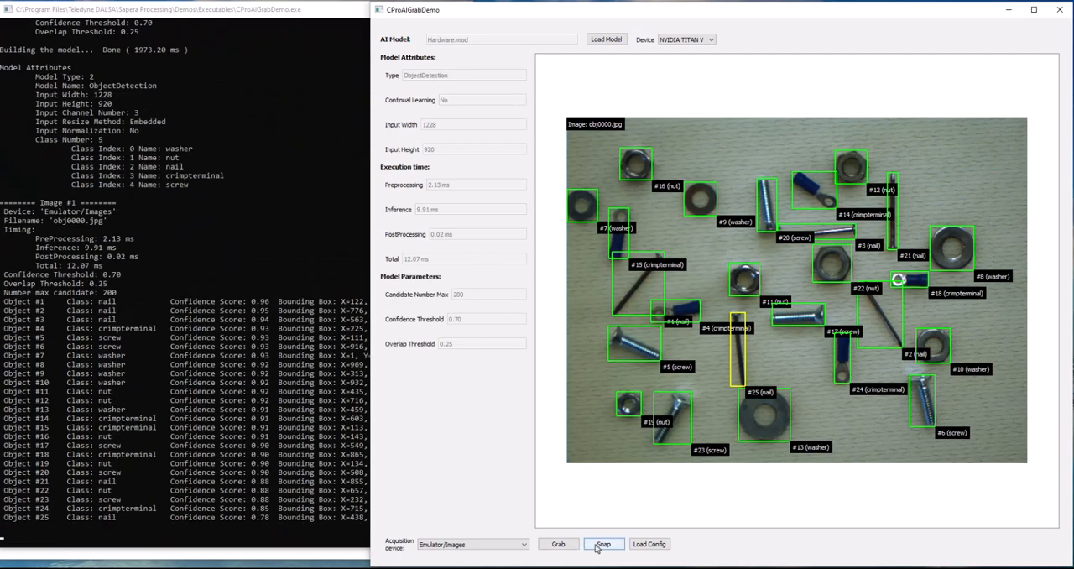
- Load the hardware.ini acquisition configuration for the Emulator/Images device
click(646, 545)
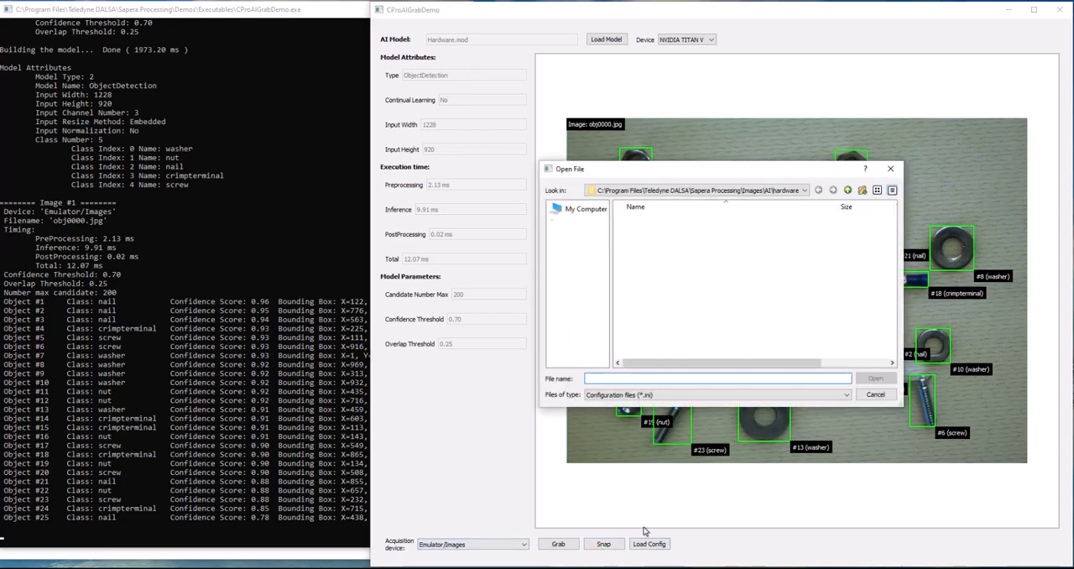
drag(675, 169, 395, 146)
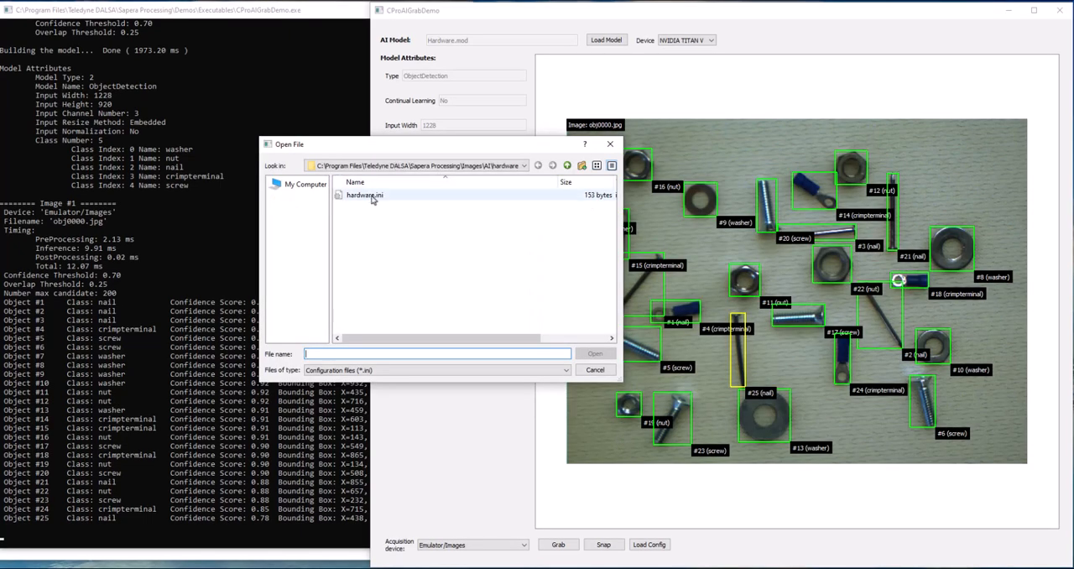
click(365, 194)
click(595, 354)
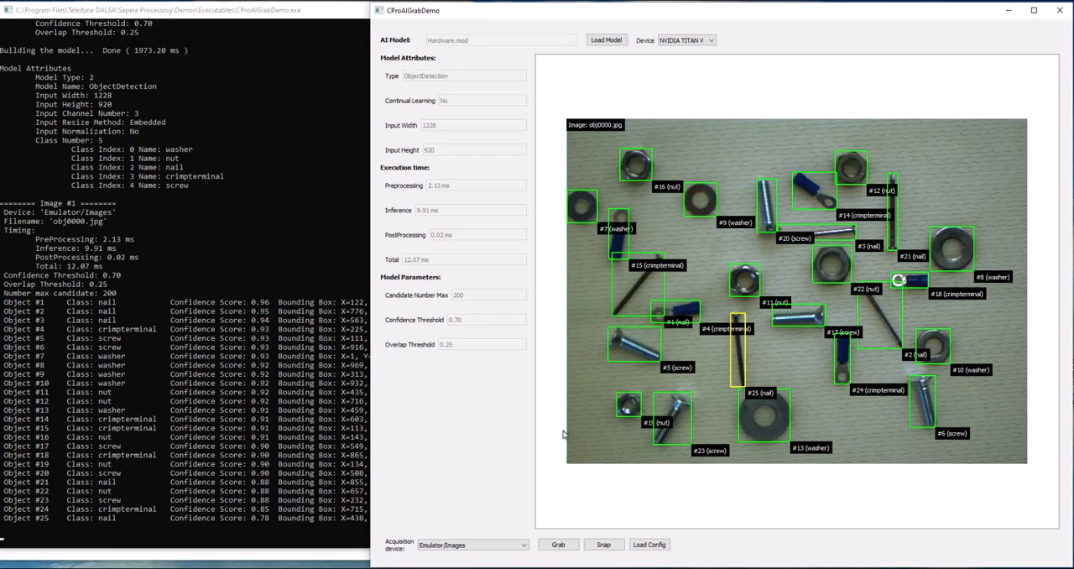
- Snap through successive emulator images one at a time to run object detection on each
click(609, 549)
click(607, 549)
click(607, 549)
click(607, 548)
click(607, 549)
click(607, 548)
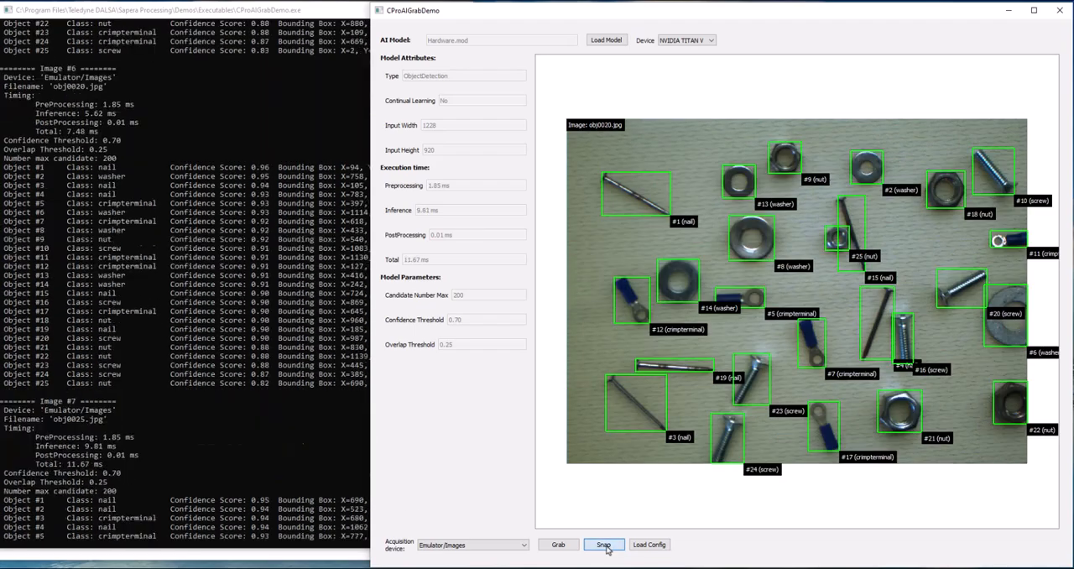
click(607, 548)
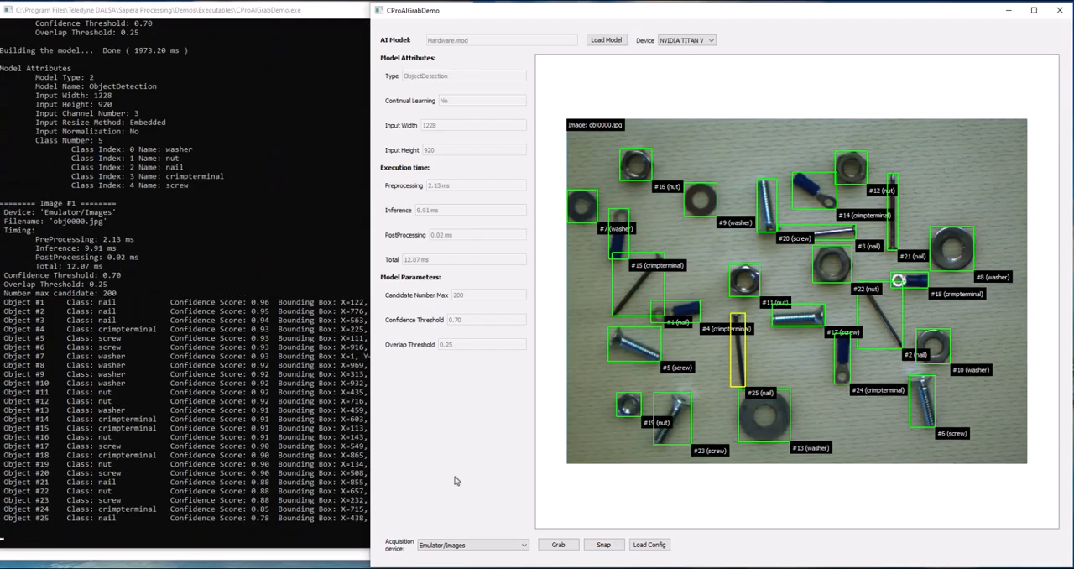
click(603, 545)
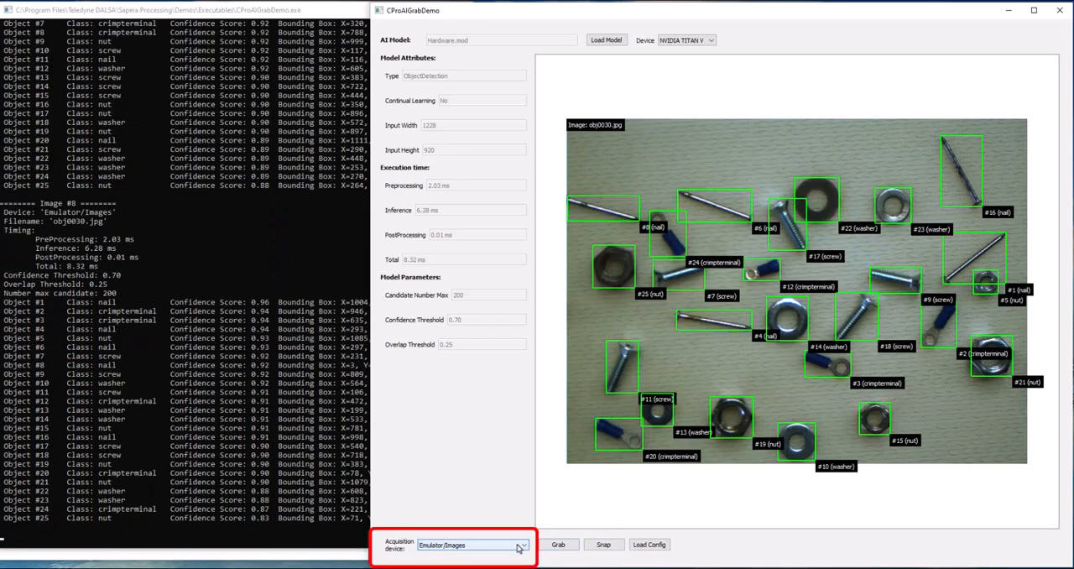
- Run a continuous grab with detection on the Emulator/Images device, and freeze it
click(522, 545)
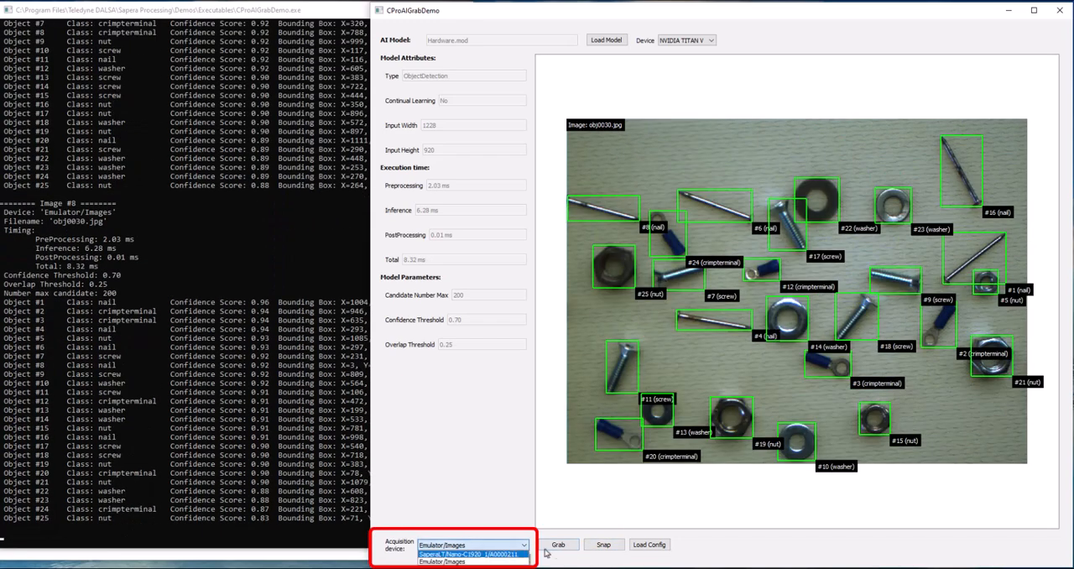
click(557, 545)
click(558, 545)
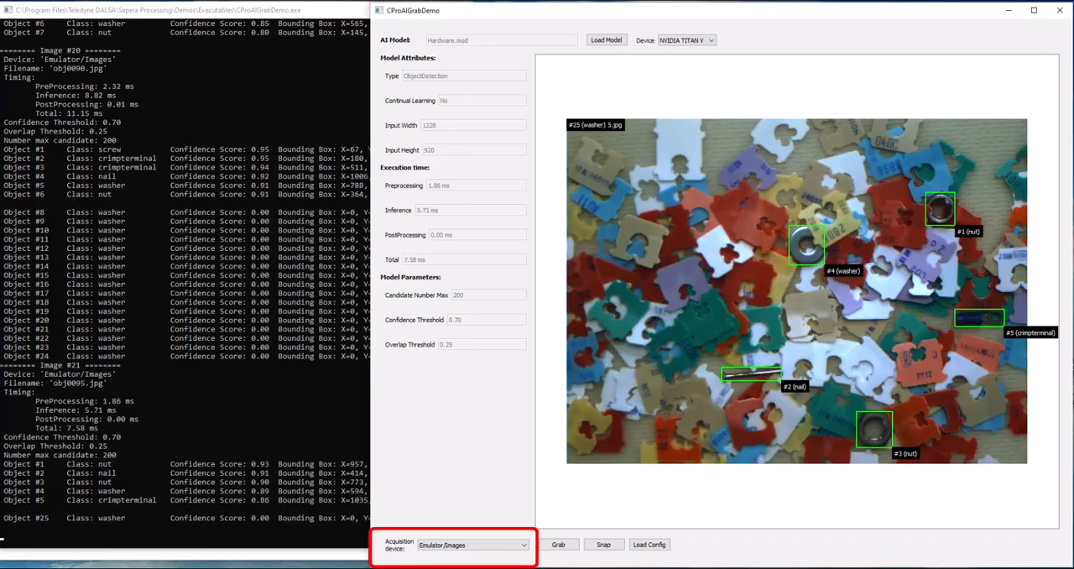
- Switch the acquisition device to the SaperaLT/Nano-C1920_1/A0000211 camera and run detection on two single snaps and a continuous grab
click(495, 546)
click(489, 554)
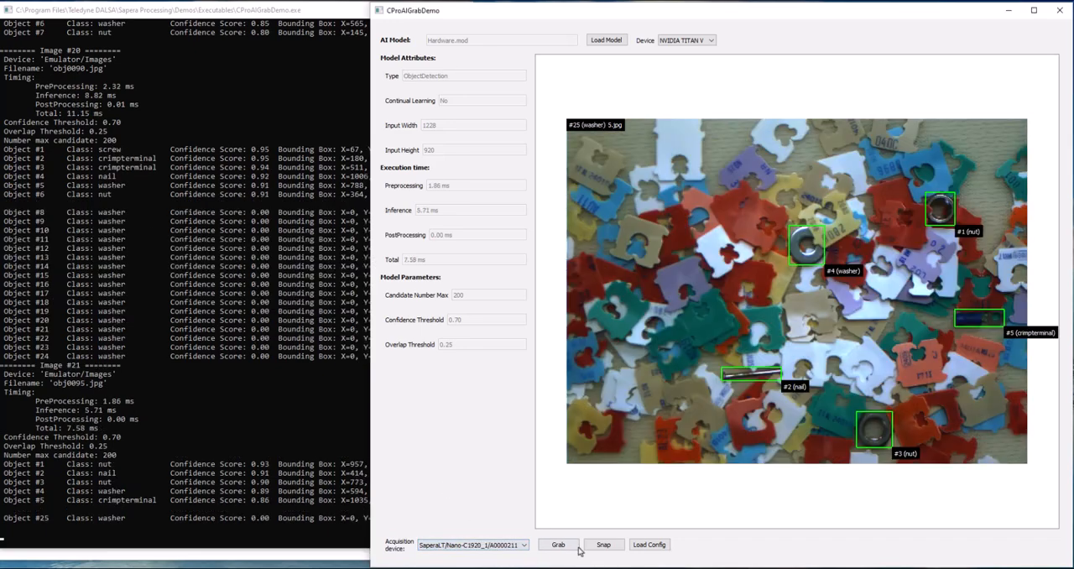
click(604, 545)
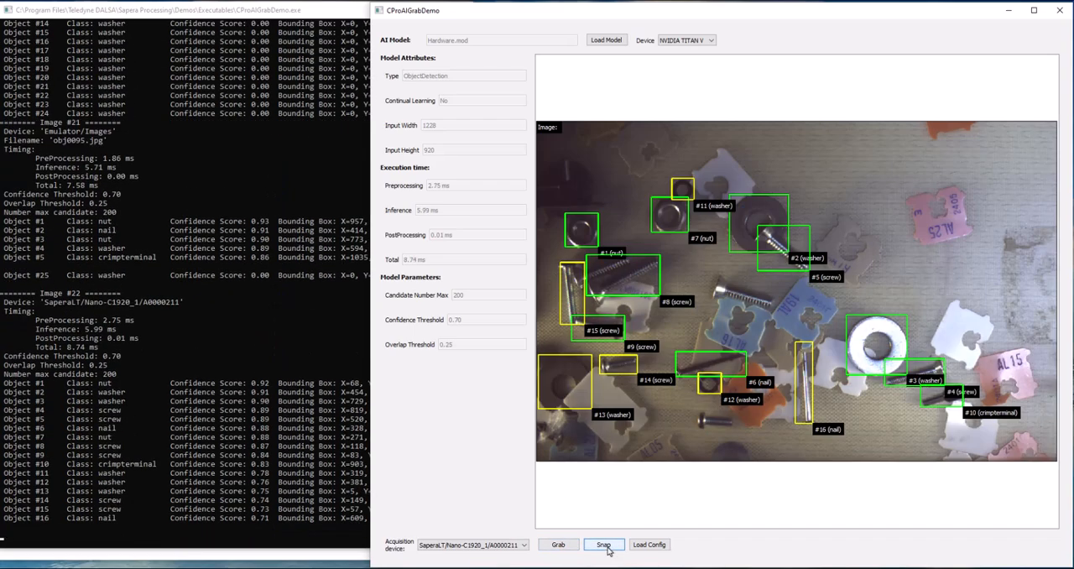
click(606, 547)
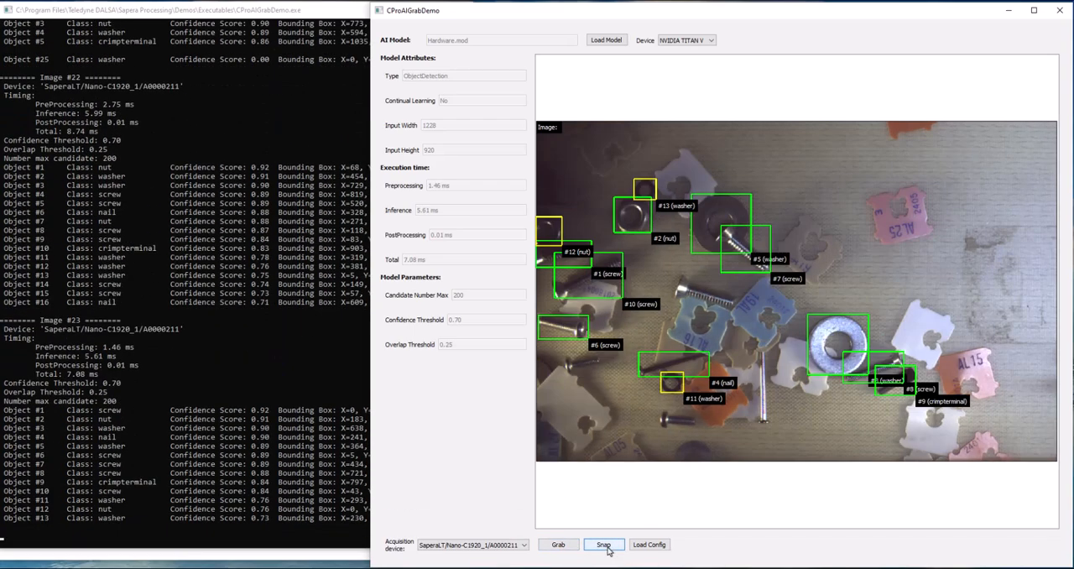
click(557, 545)
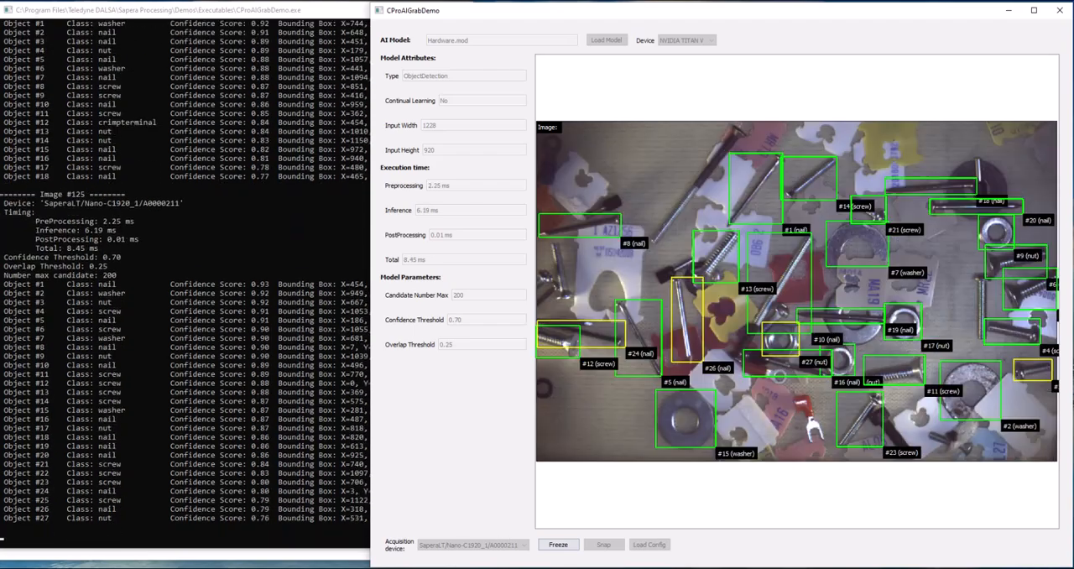